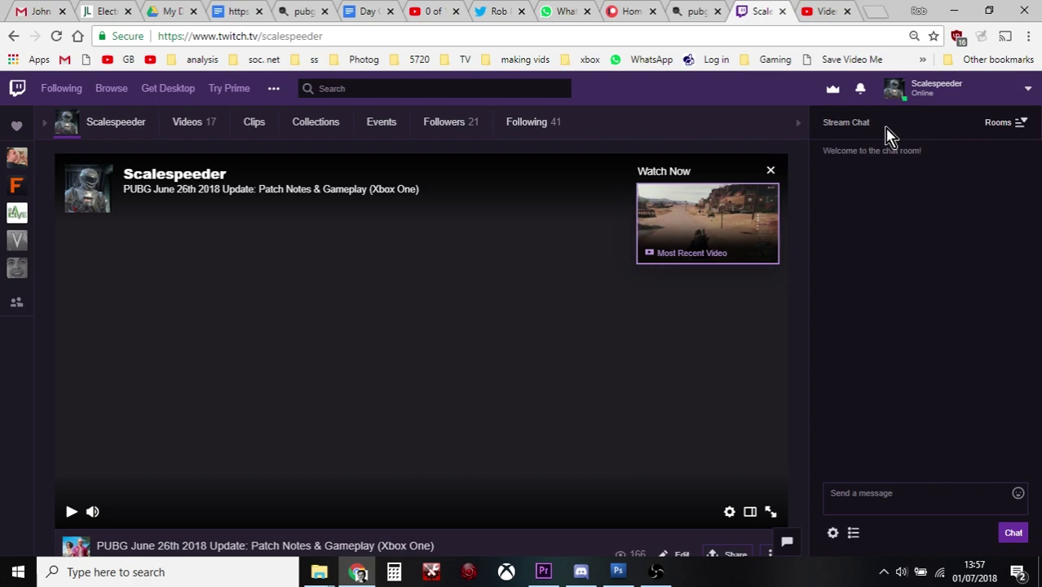
Export the June 26th 2018 PUBG past broadcast from Video Producer to YouTube as Private
click(1027, 93)
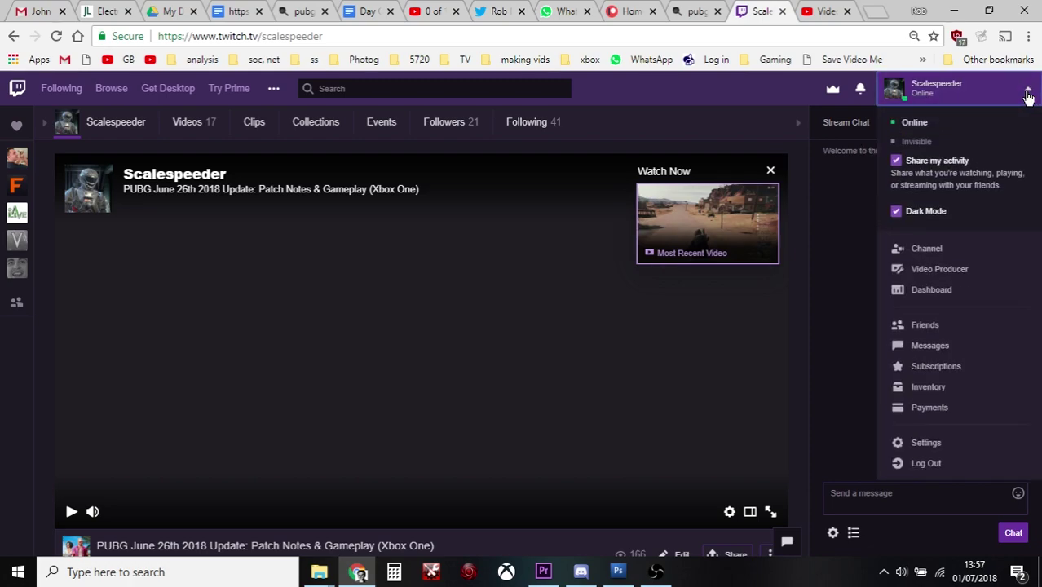
click(935, 271)
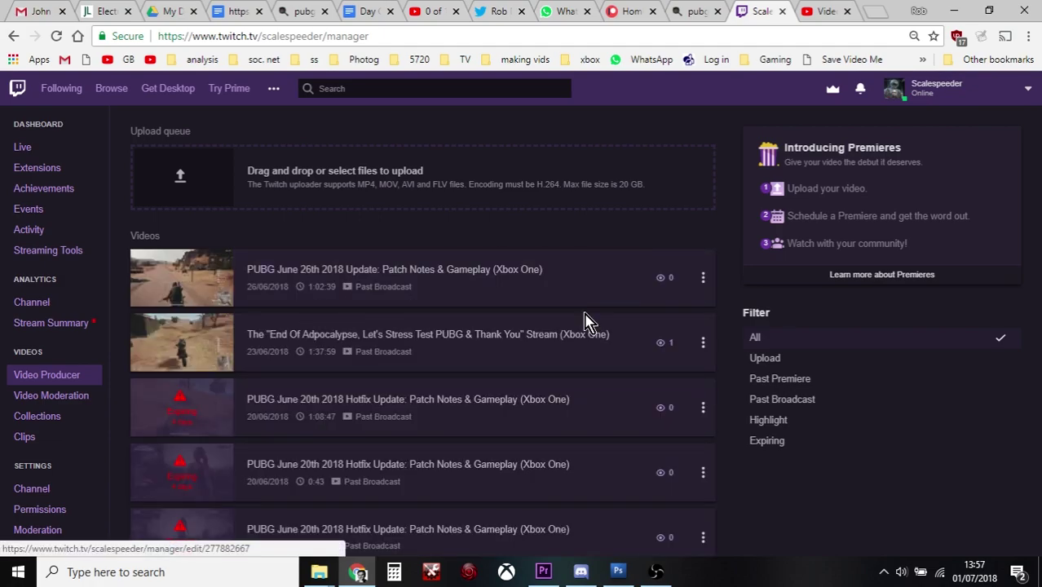
click(702, 283)
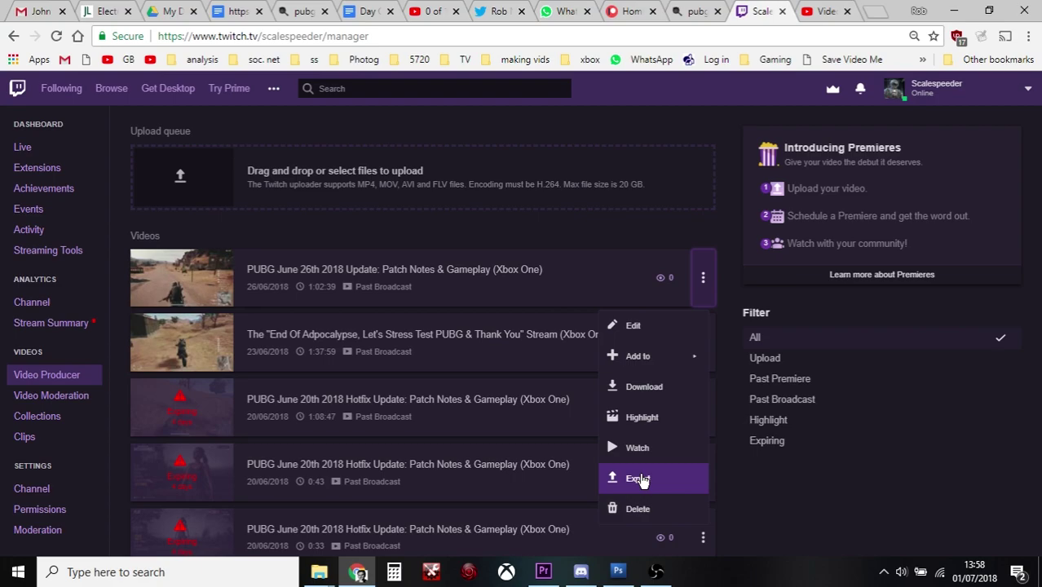
click(638, 480)
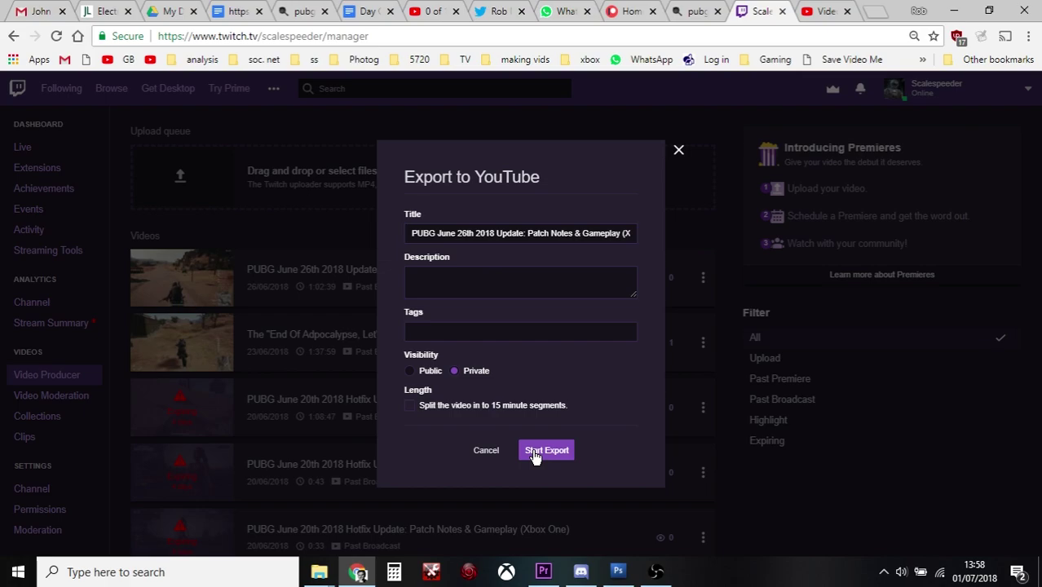
click(679, 151)
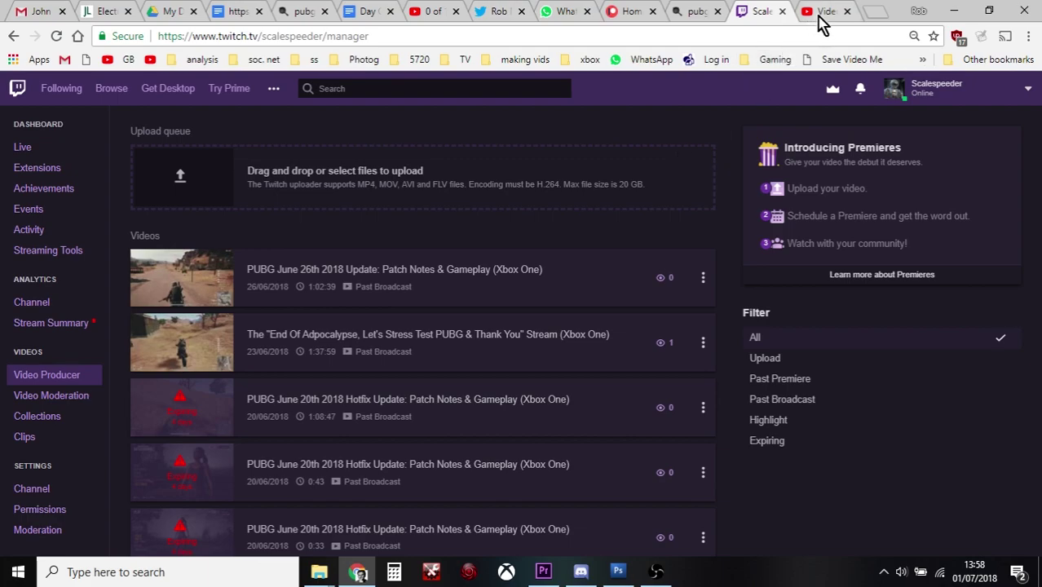
Switch to the YouTube Video Manager and scroll down to the PUBG June 20th Hotfix video
click(821, 14)
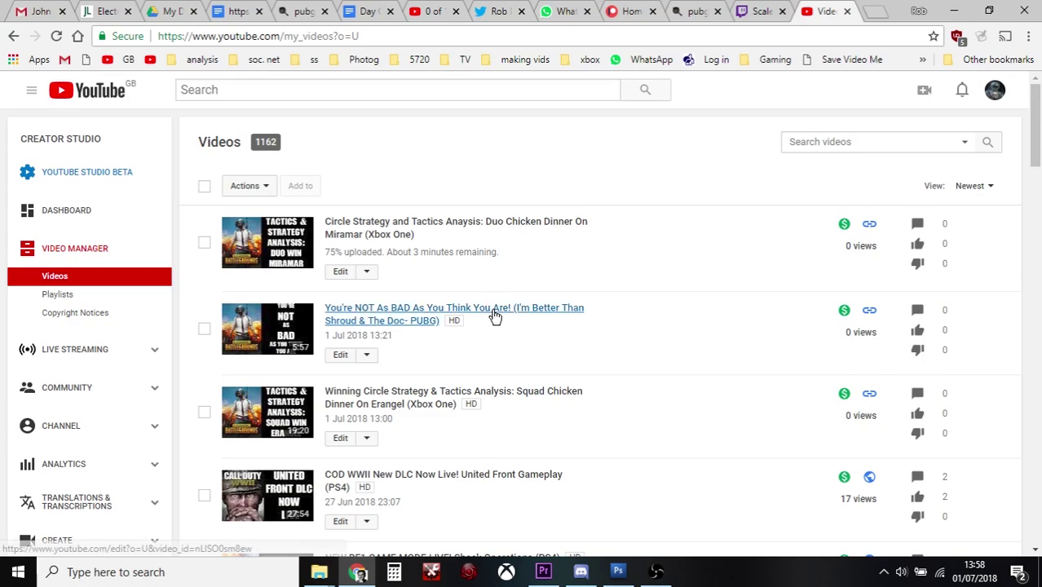
scroll(495, 316, down, 1)
scroll(494, 316, down, 3)
scroll(495, 317, down, 2)
scroll(494, 316, down, 2)
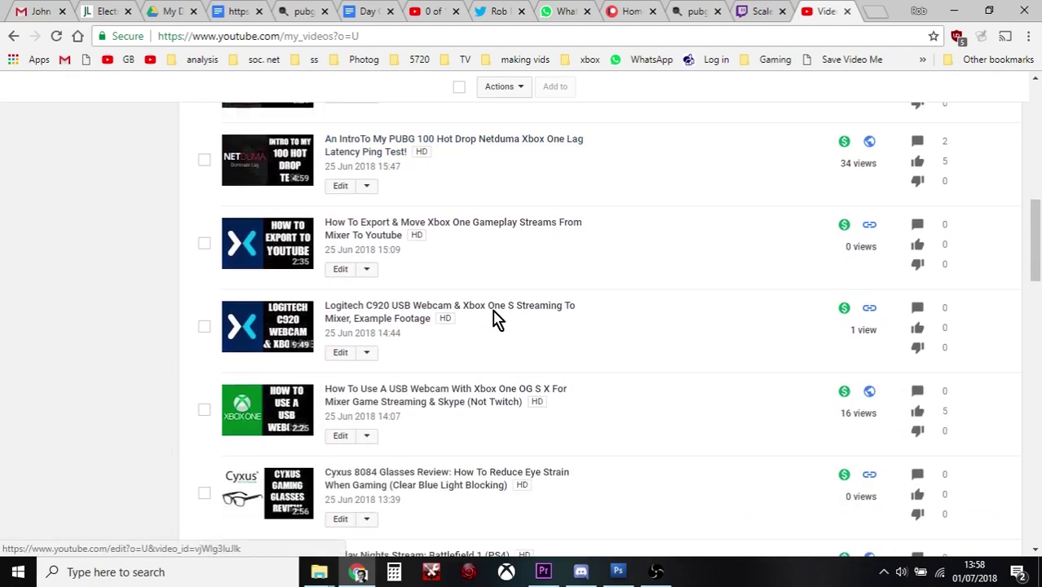
scroll(494, 316, down, 2)
scroll(495, 316, down, 1)
scroll(495, 316, down, 1)
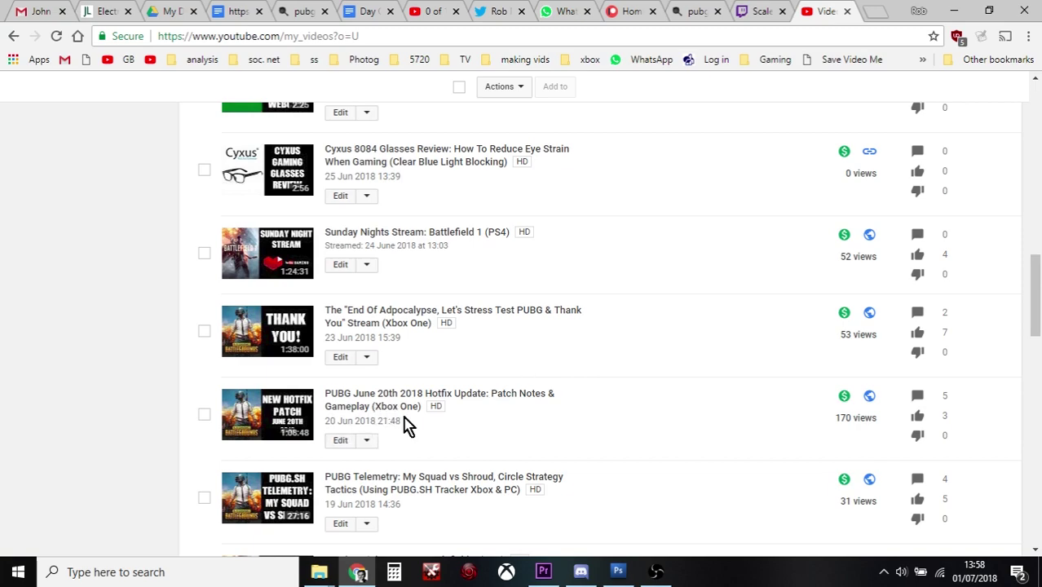
Open the Hotfix video's edit page and keep its custom hotfix patch thumbnail
click(340, 442)
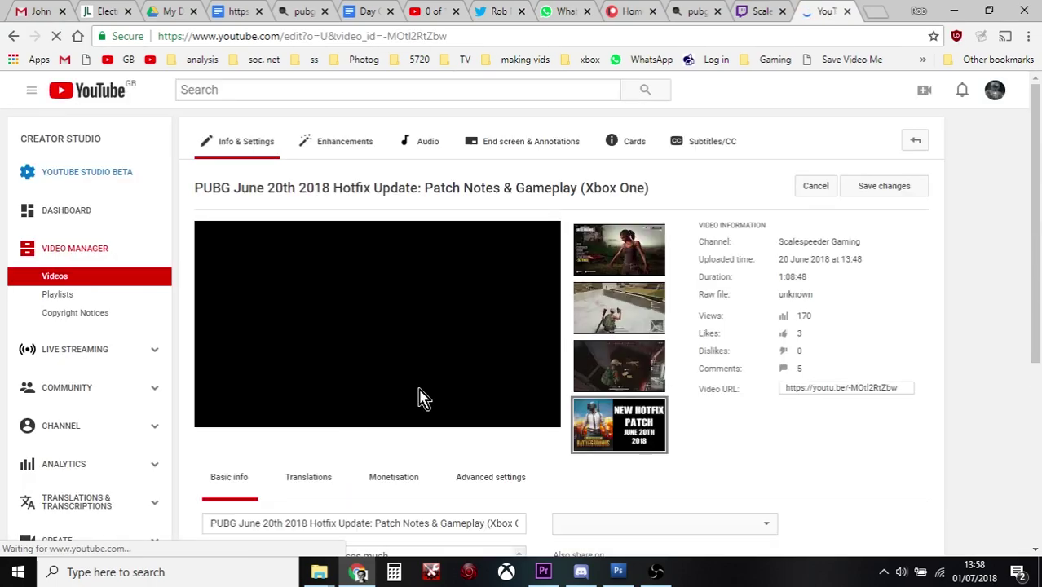
scroll(779, 419, down, 1)
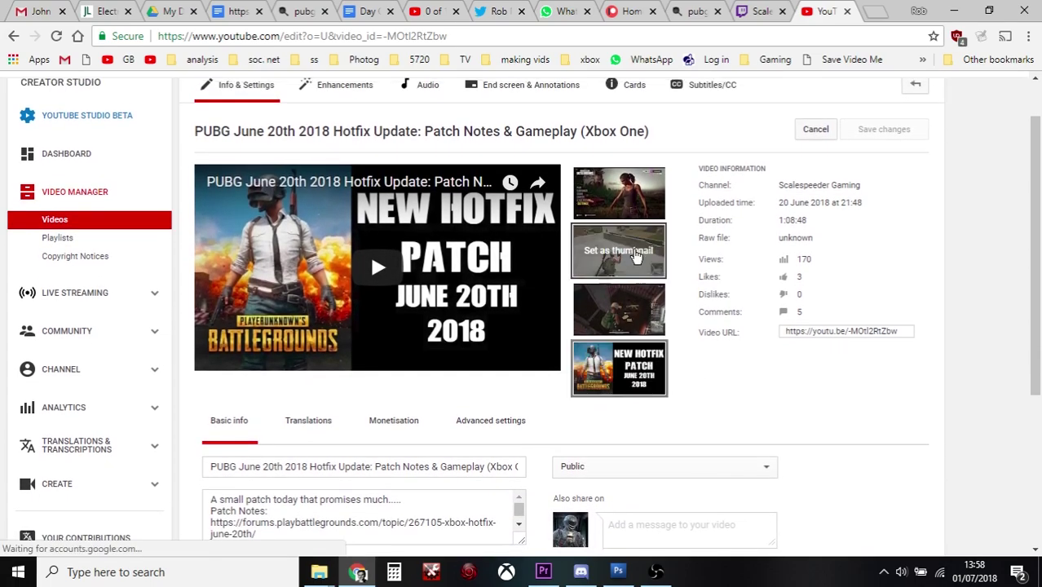
click(623, 380)
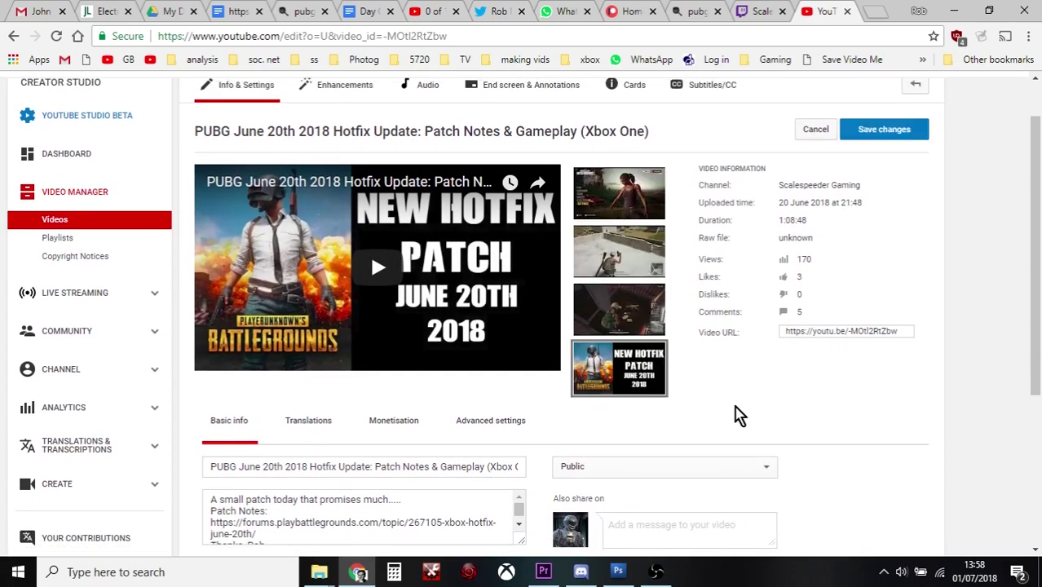
scroll(739, 415, down, 1)
Review the video's Monetisation, Advanced settings and Basic info tabs
click(397, 388)
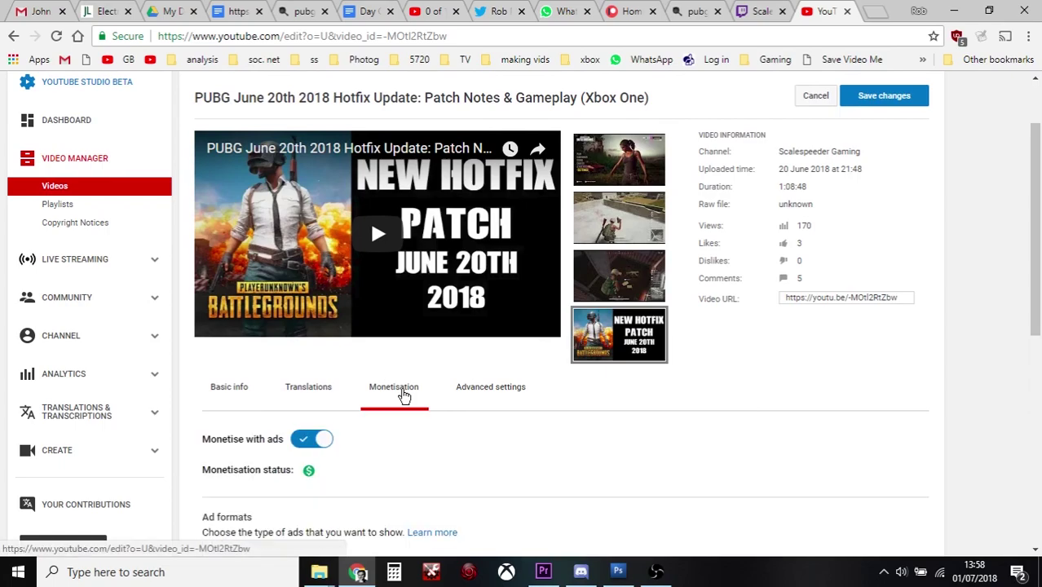
click(486, 390)
scroll(637, 421, down, 1)
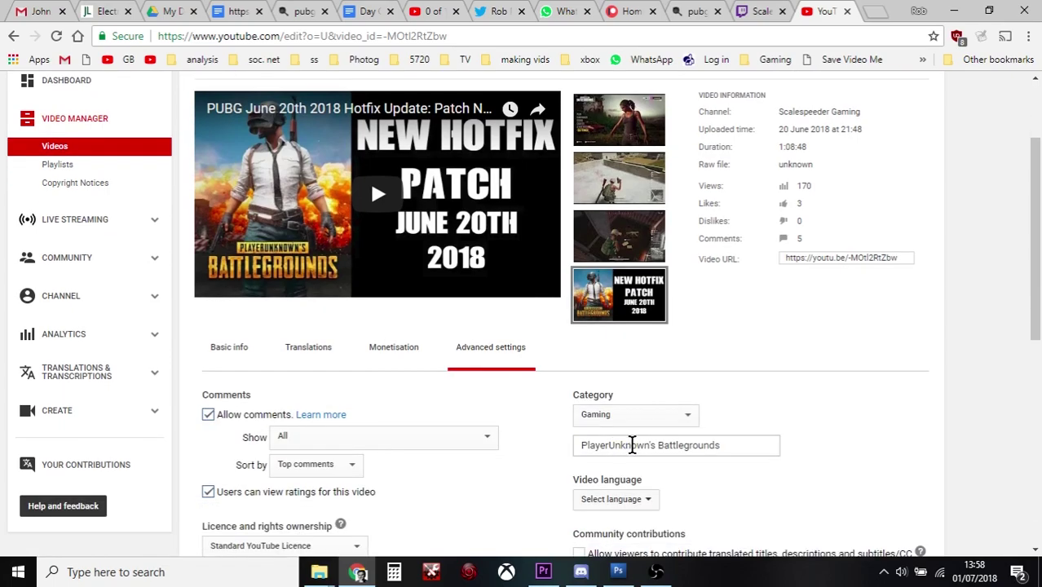
click(238, 350)
scroll(238, 352, down, 3)
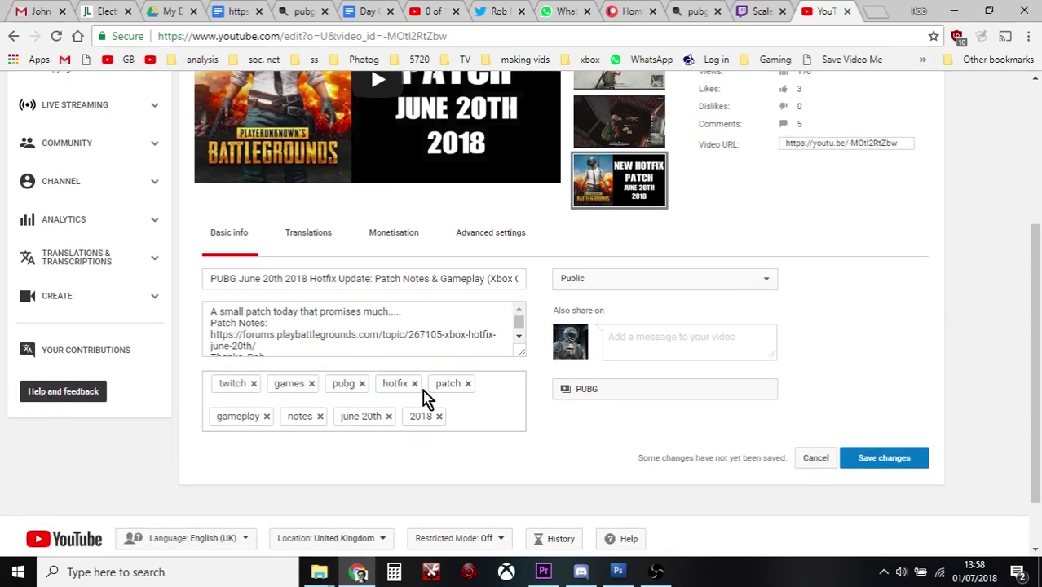
scroll(428, 391, up, 3)
scroll(441, 373, up, 2)
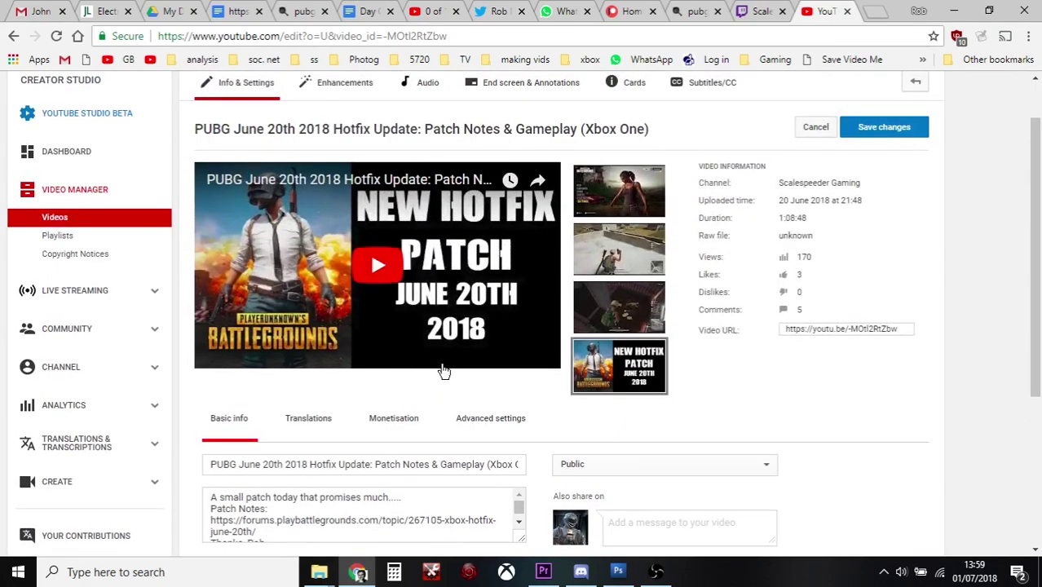
scroll(442, 369, down, 1)
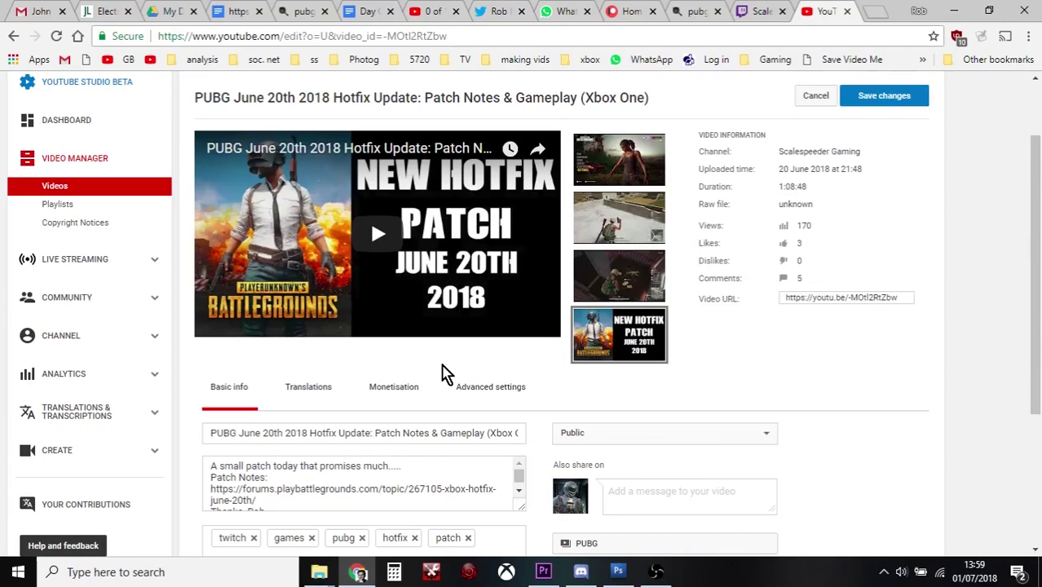
scroll(444, 374, up, 1)
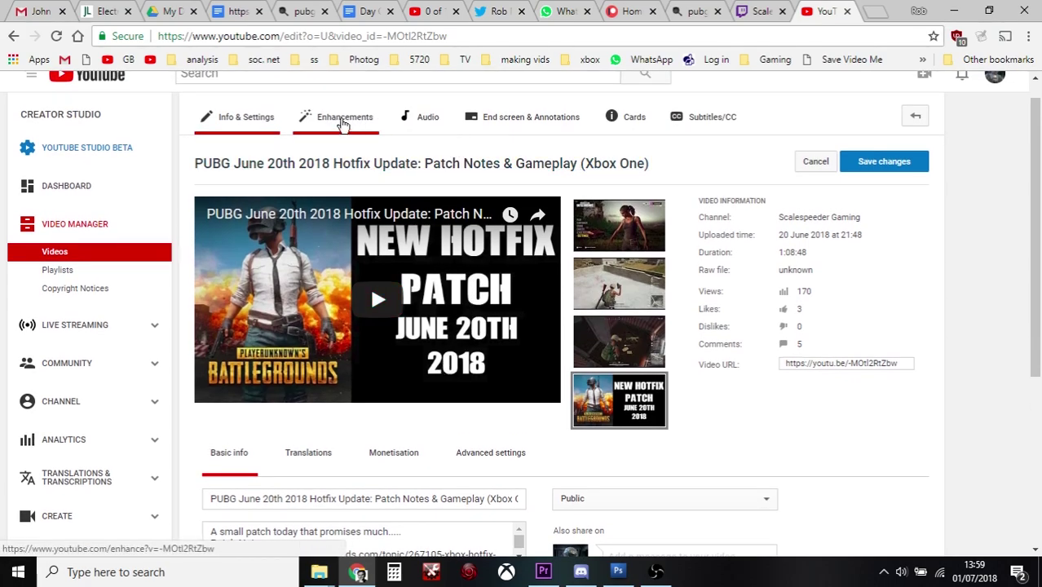
Open Enhancements without saving, preview and pause the footage, then return to Twitch
click(343, 119)
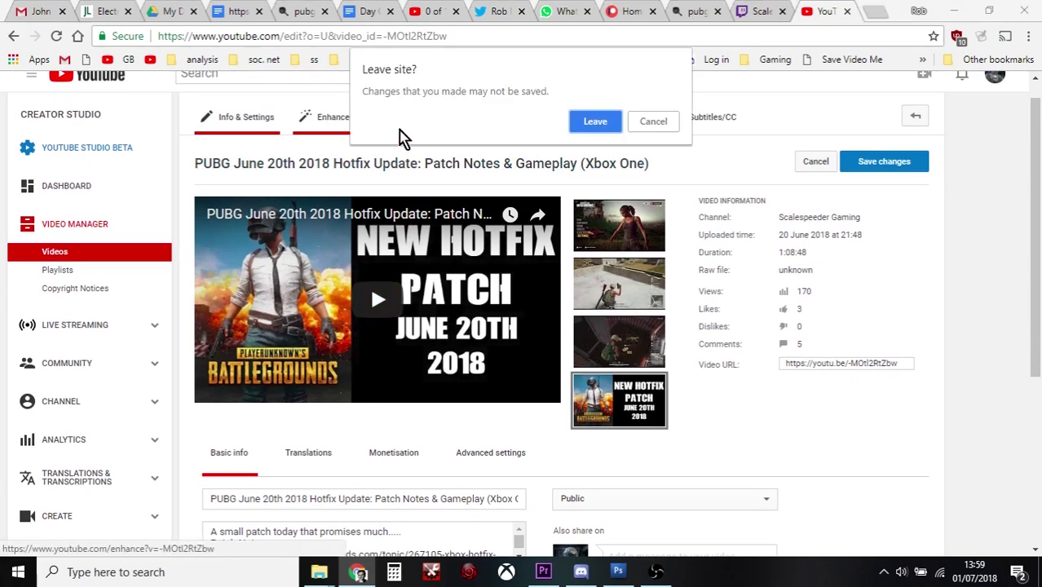
click(595, 122)
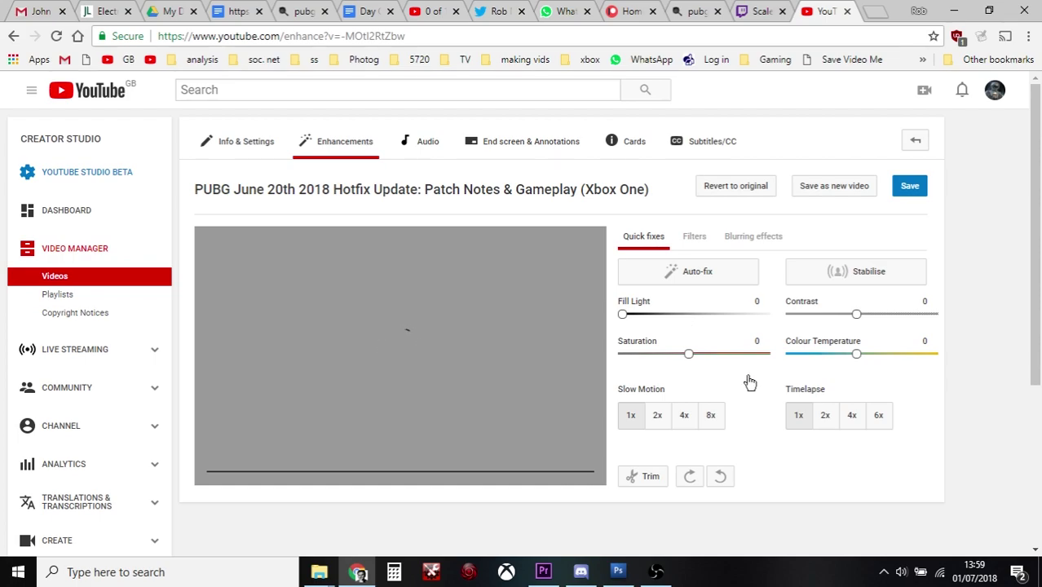
scroll(760, 398, down, 2)
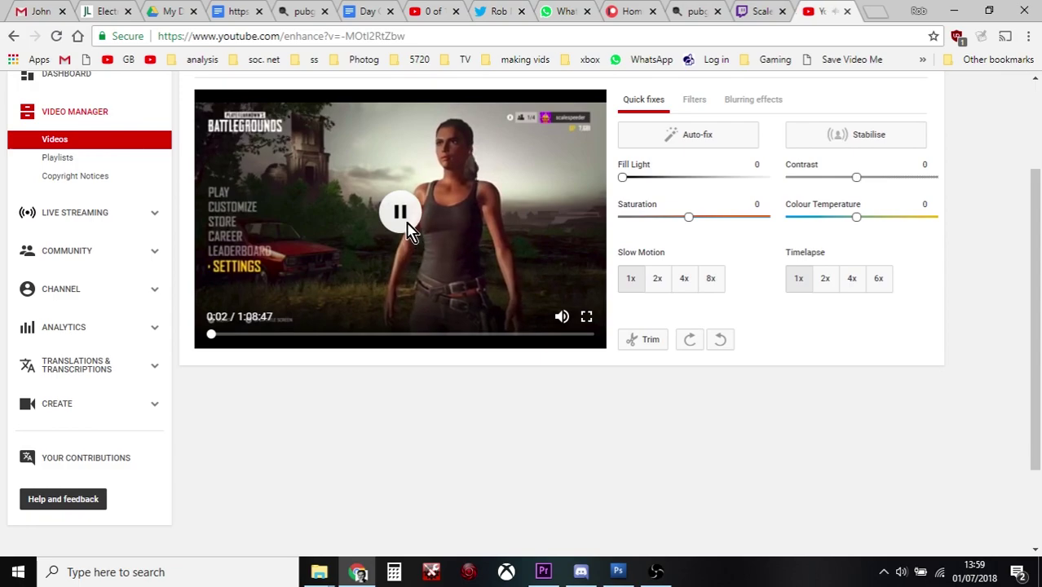
scroll(569, 294, up, 1)
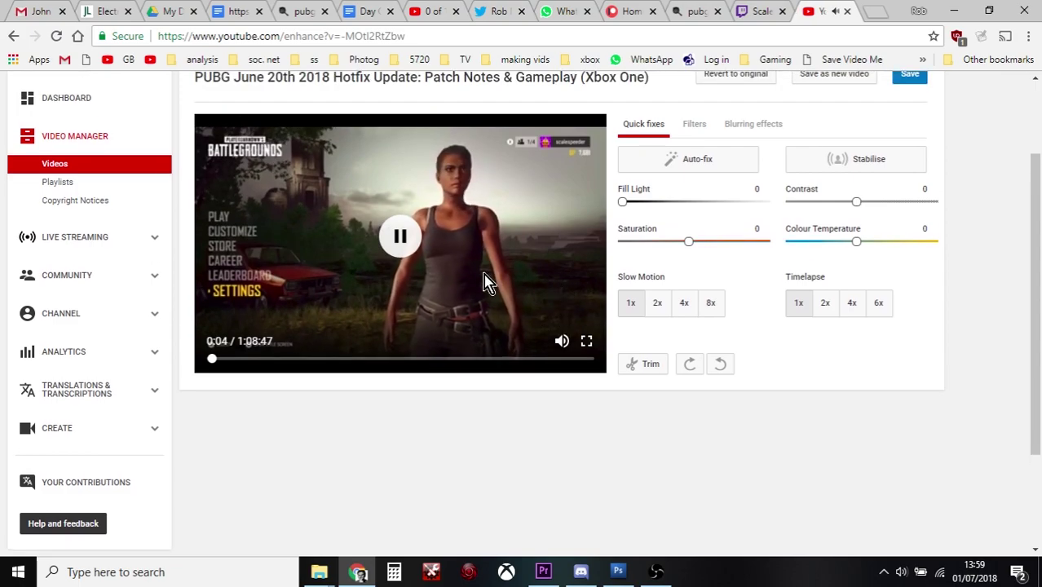
click(404, 248)
scroll(573, 290, up, 2)
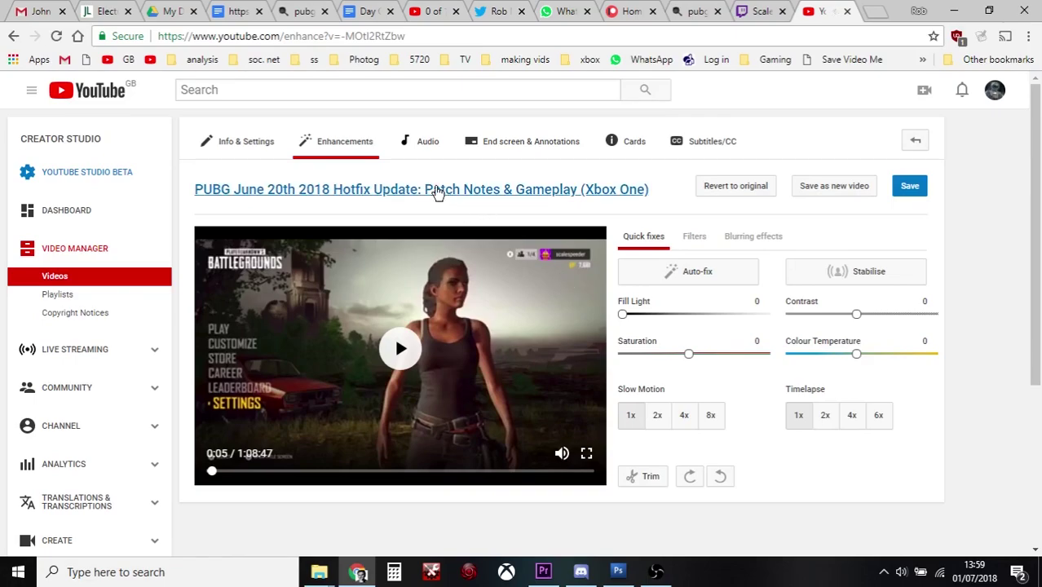
click(756, 13)
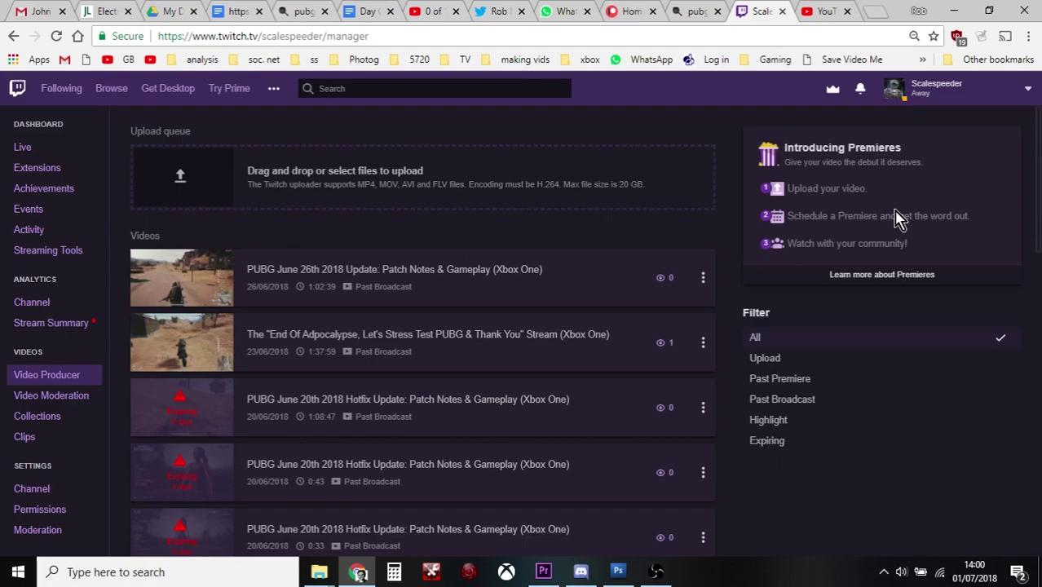
click(1028, 89)
click(952, 269)
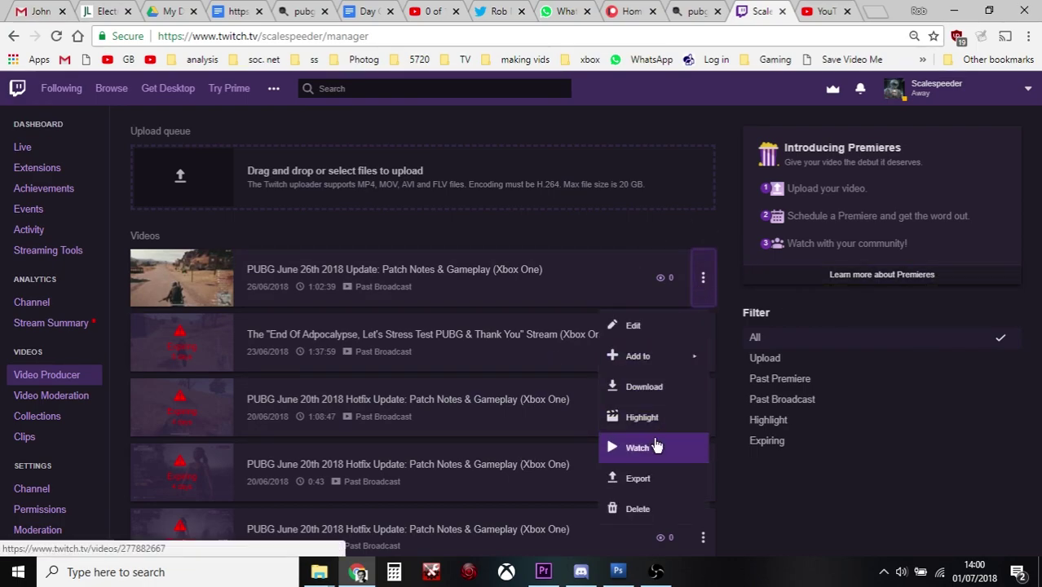
click(827, 488)
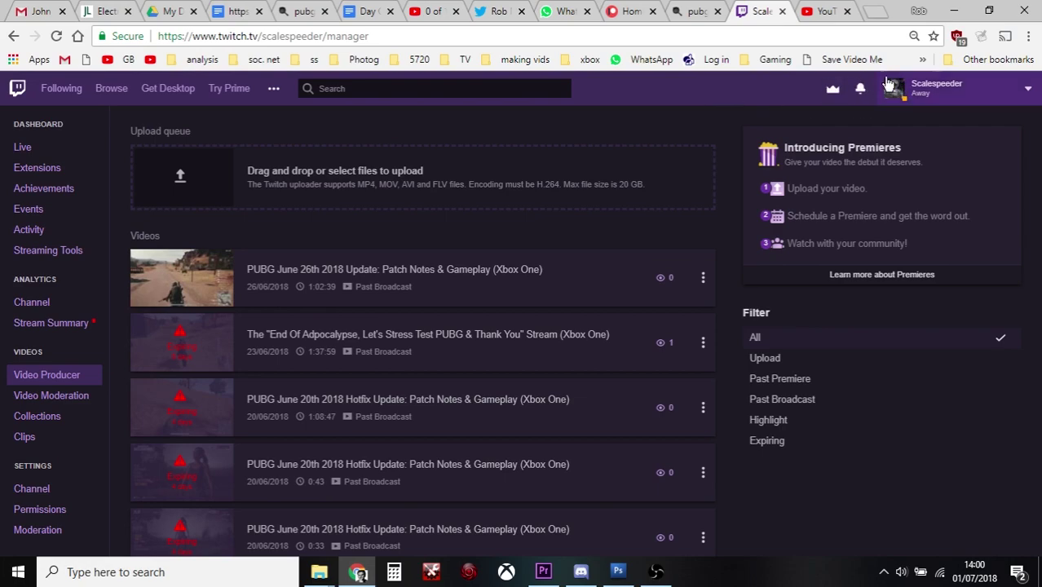
Open Twitch Settings from the profile menu and view the Connections tab's YouTube entry
click(1028, 90)
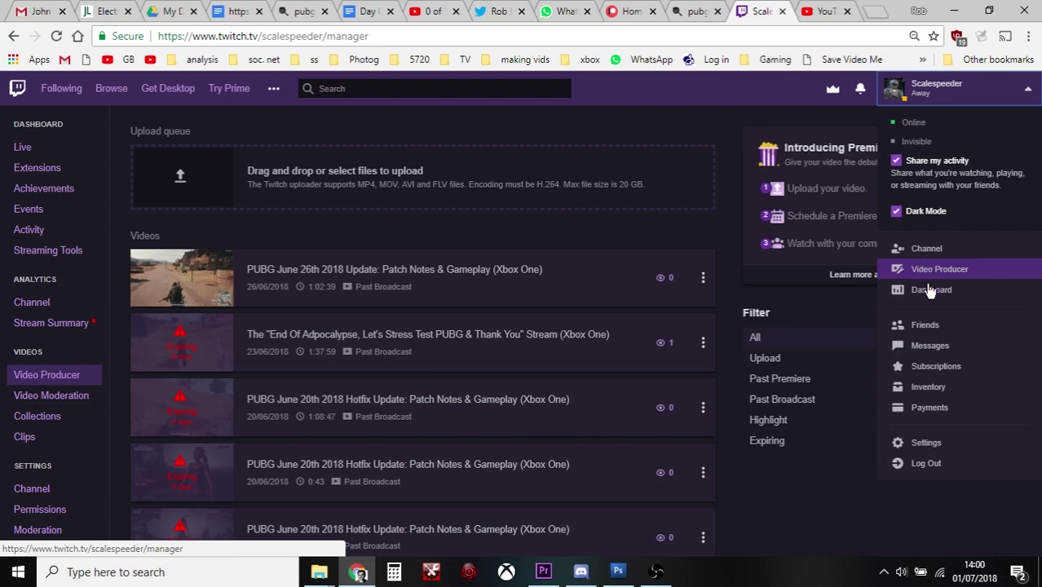
click(937, 444)
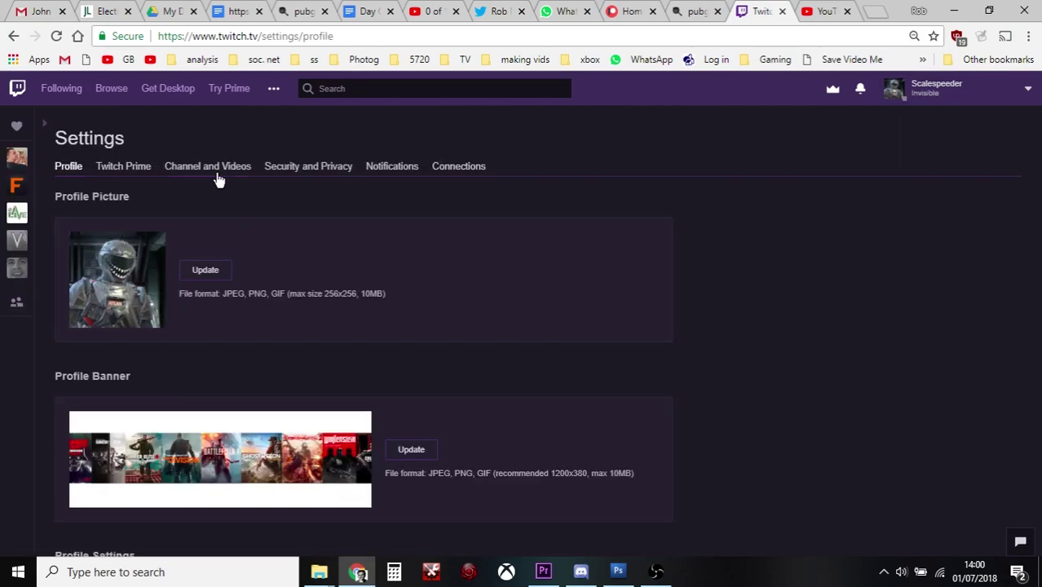
click(460, 167)
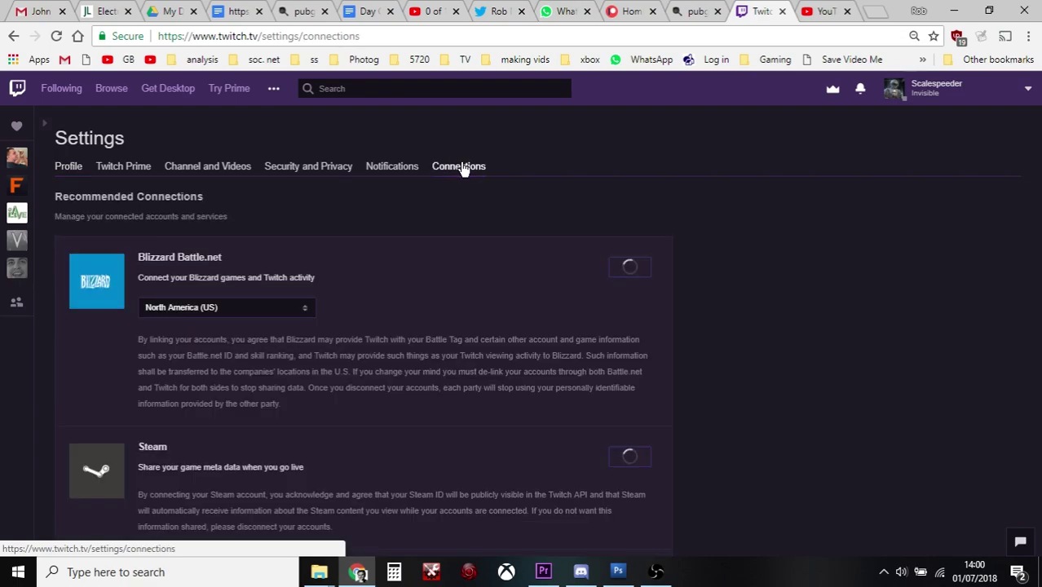
scroll(553, 314, down, 1)
scroll(553, 314, up, 1)
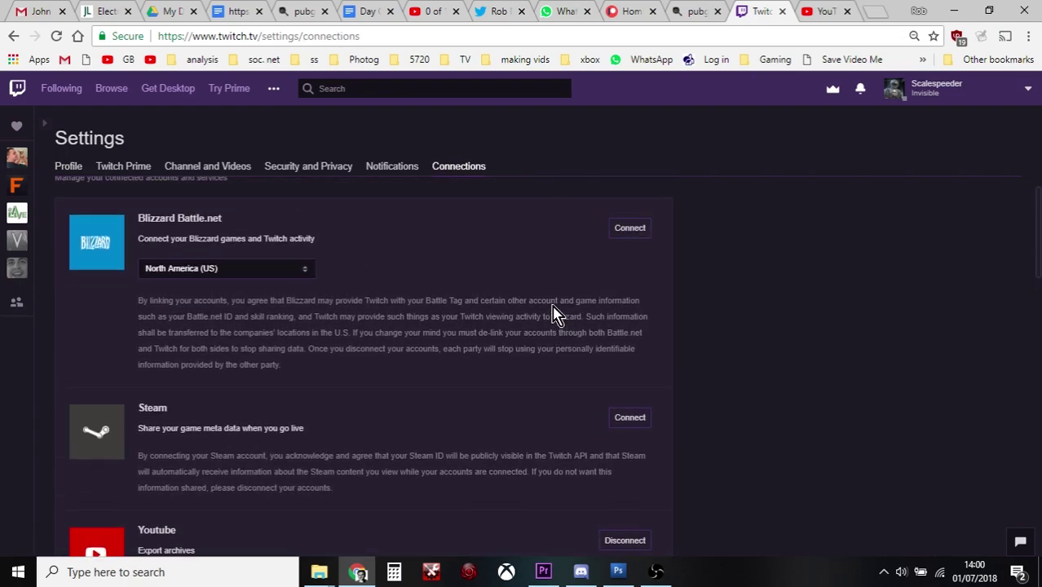
scroll(552, 314, down, 3)
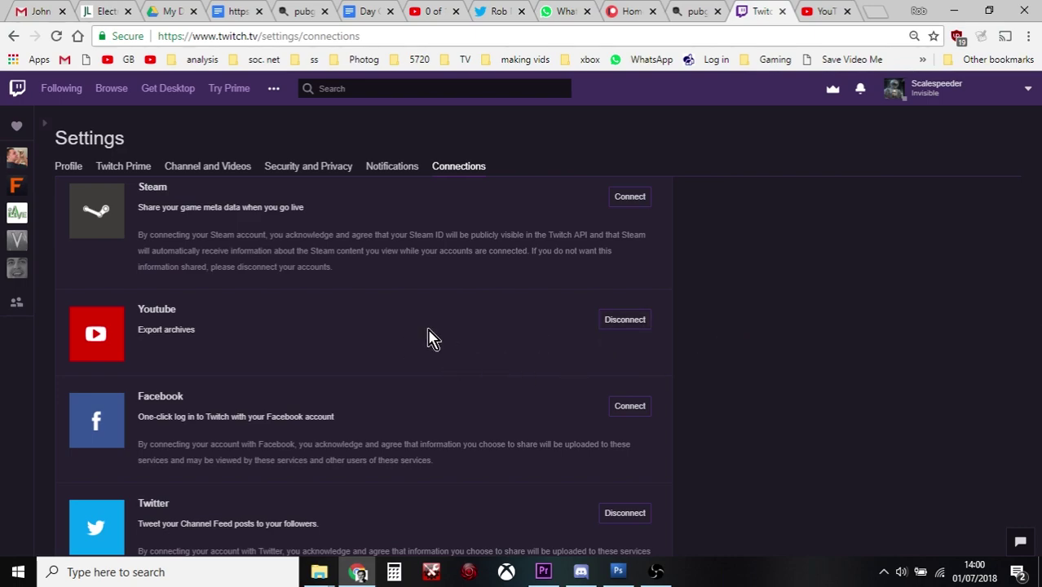
scroll(895, 330, up, 2)
scroll(897, 331, up, 1)
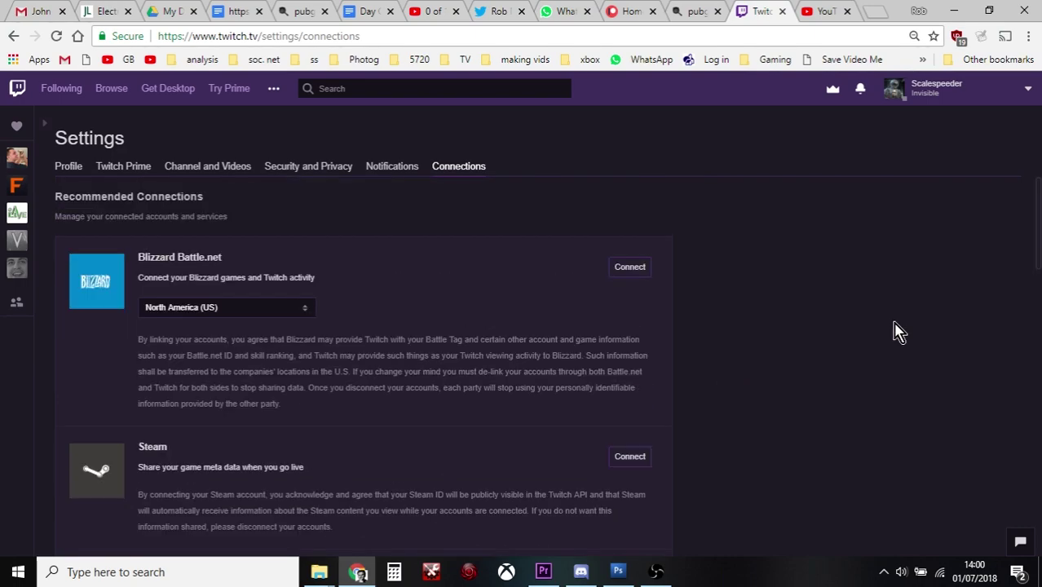